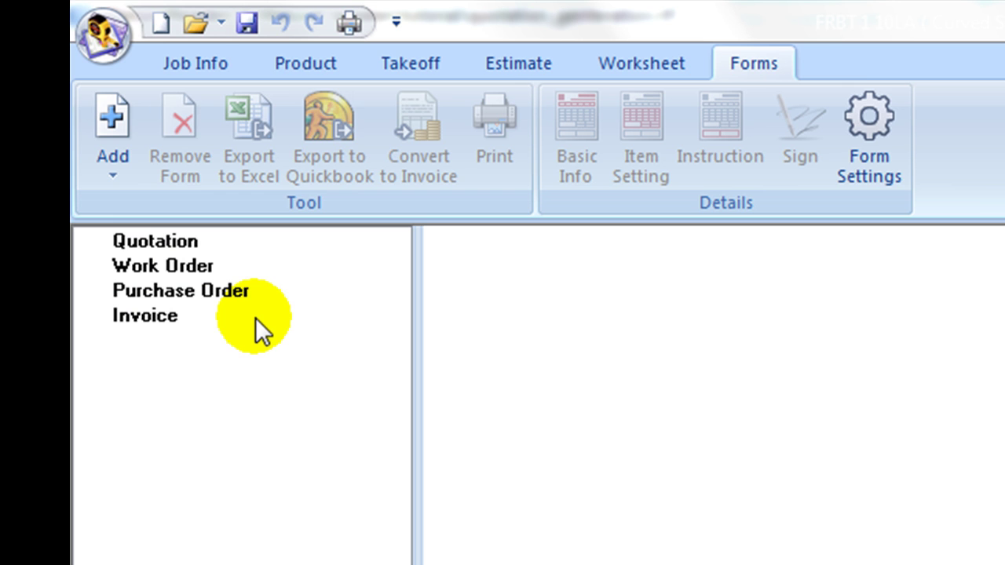
Start a new quotation for a customer from the database, with the job site copied from the customer's details
{"action": "left_click", "coordinate": [112, 170]}
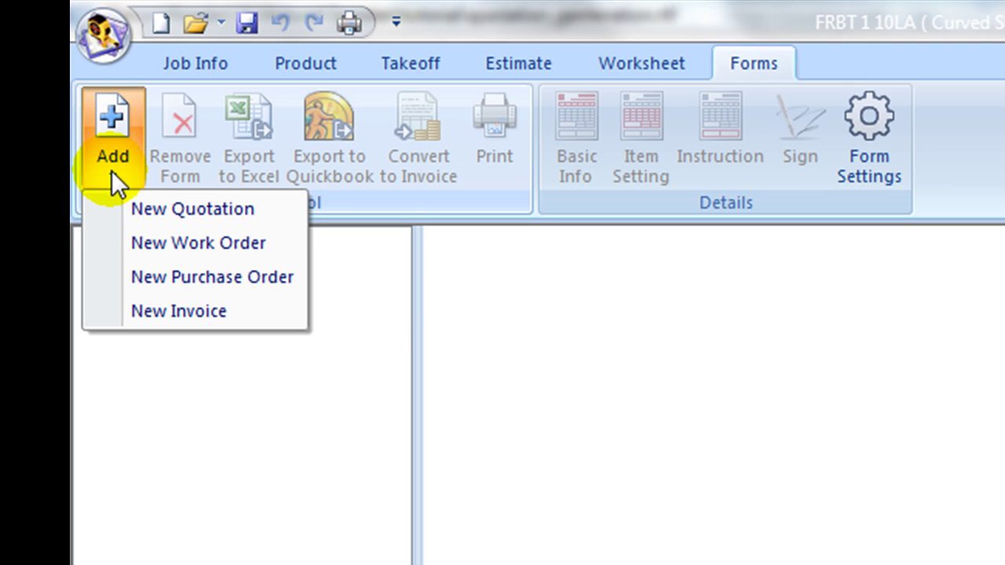
{"action": "left_click", "coordinate": [150, 218]}
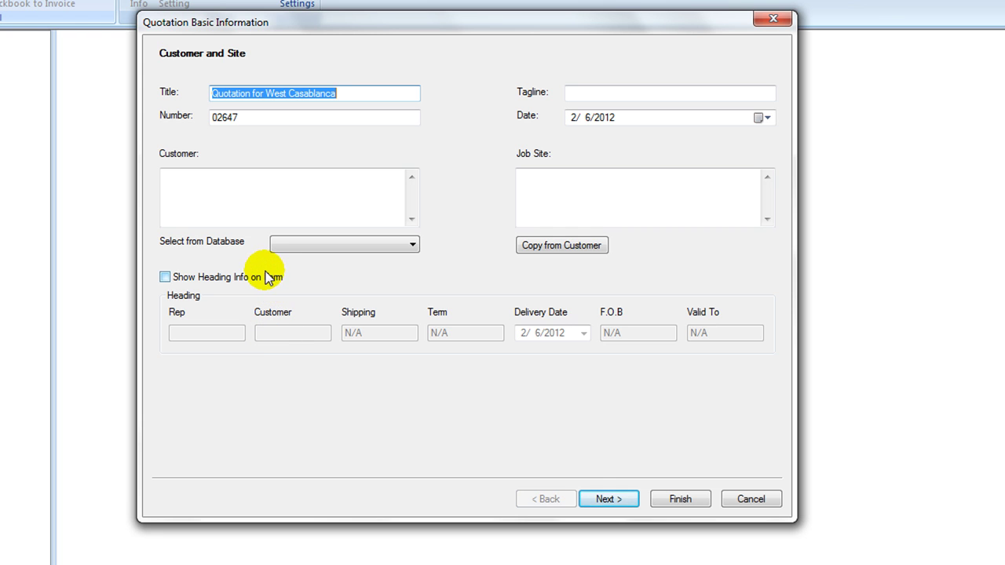
{"action": "left_click", "coordinate": [352, 243]}
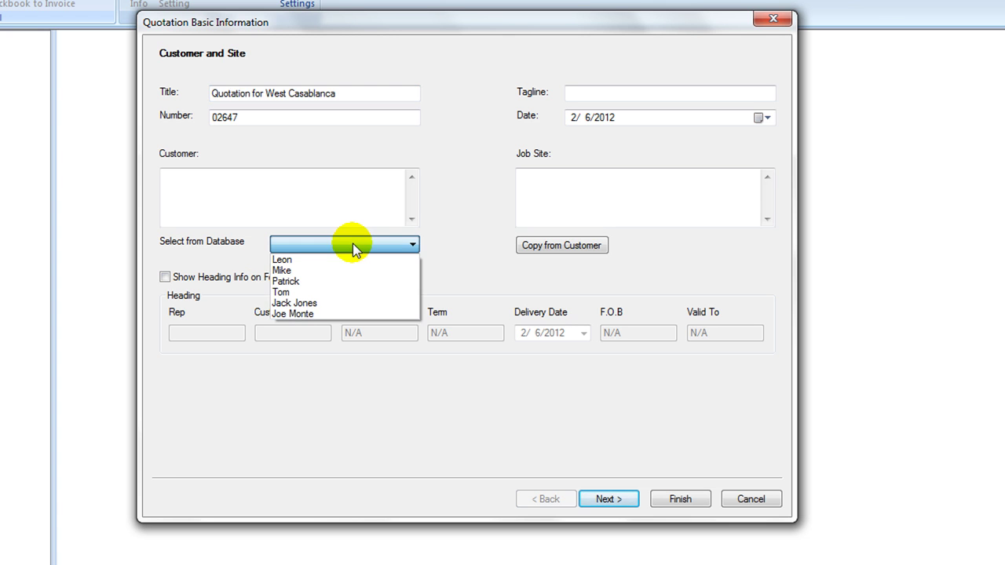
{"action": "left_click", "coordinate": [352, 305]}
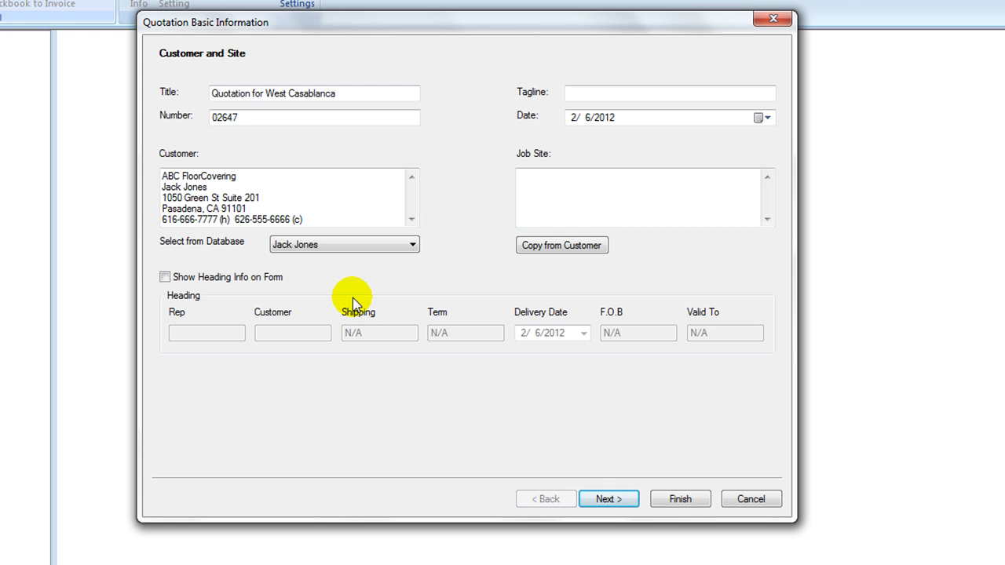
{"action": "left_click", "coordinate": [542, 248]}
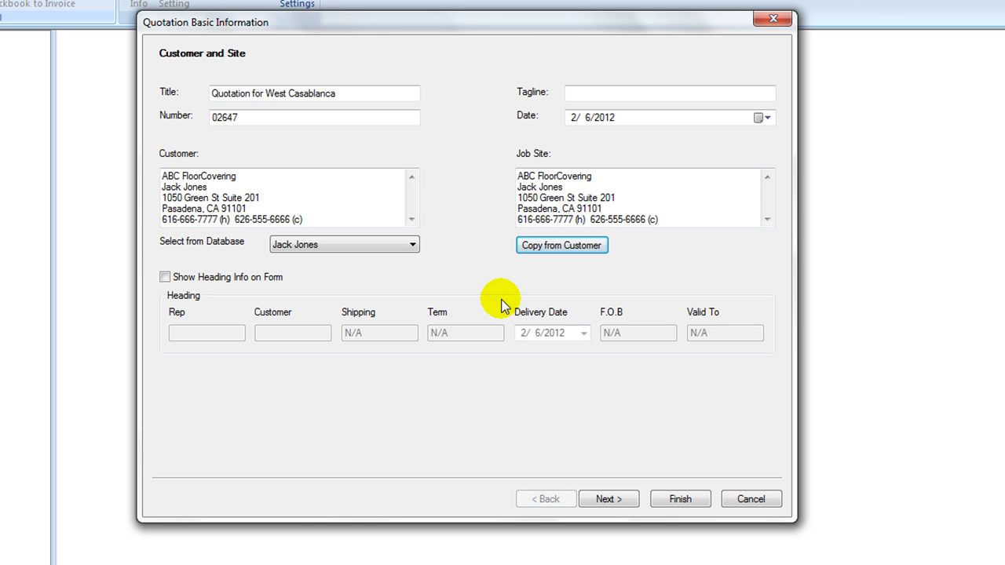
Show the heading info on the form, enter the rep's name, and continue to the quotation items
{"action": "left_click", "coordinate": [164, 278]}
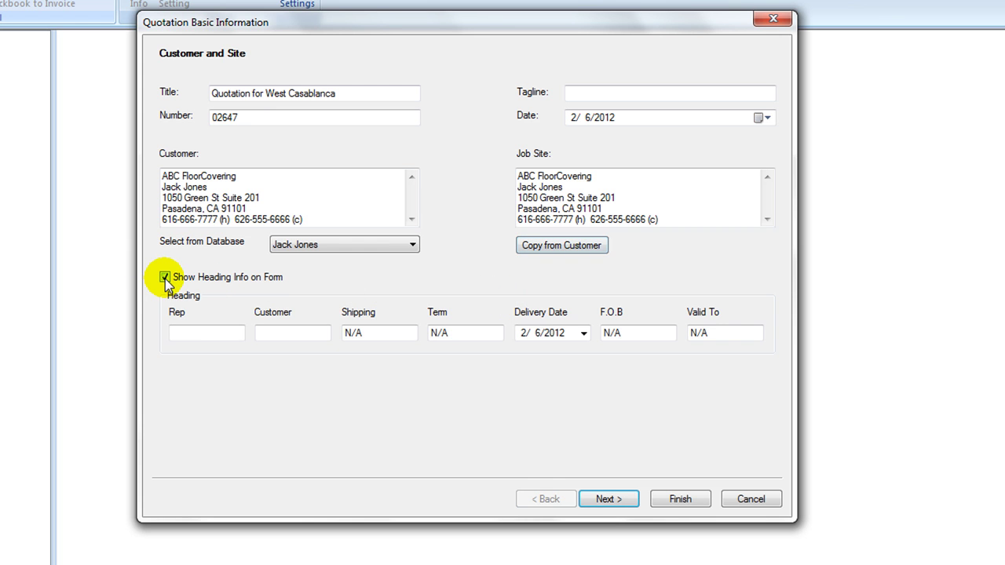
{"action": "left_click", "coordinate": [191, 336]}
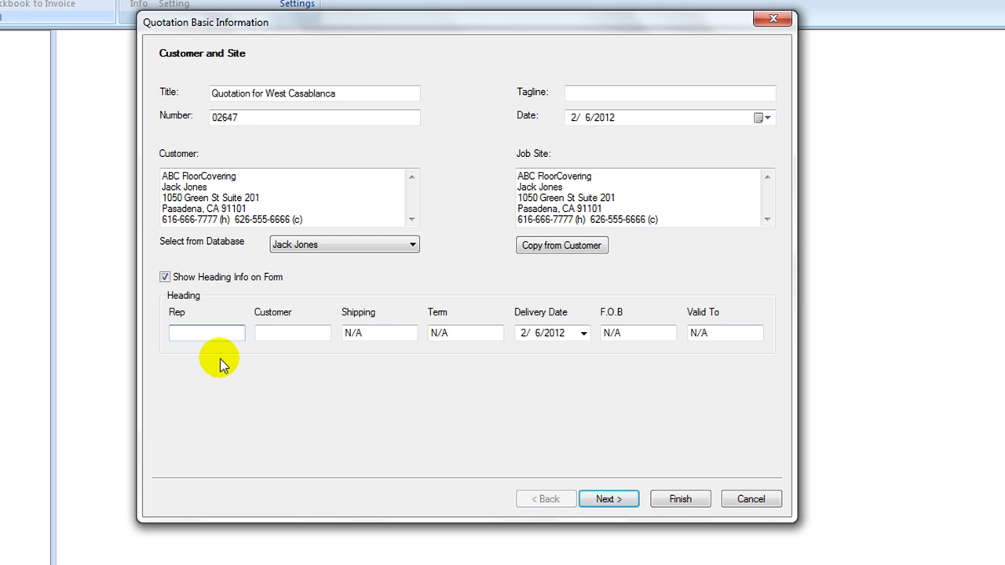
{"action": "type", "text": "Judy"}
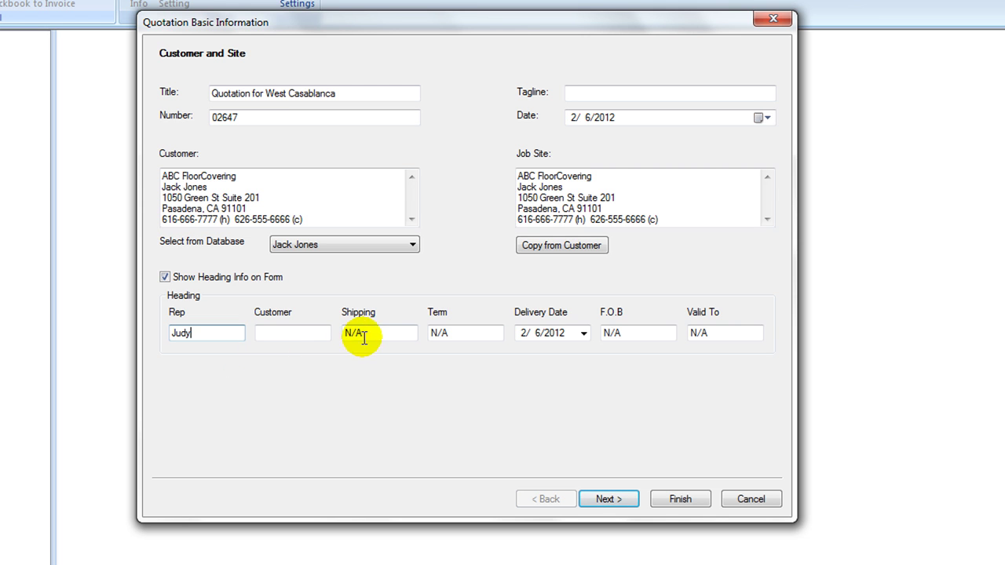
{"action": "left_click", "coordinate": [603, 500]}
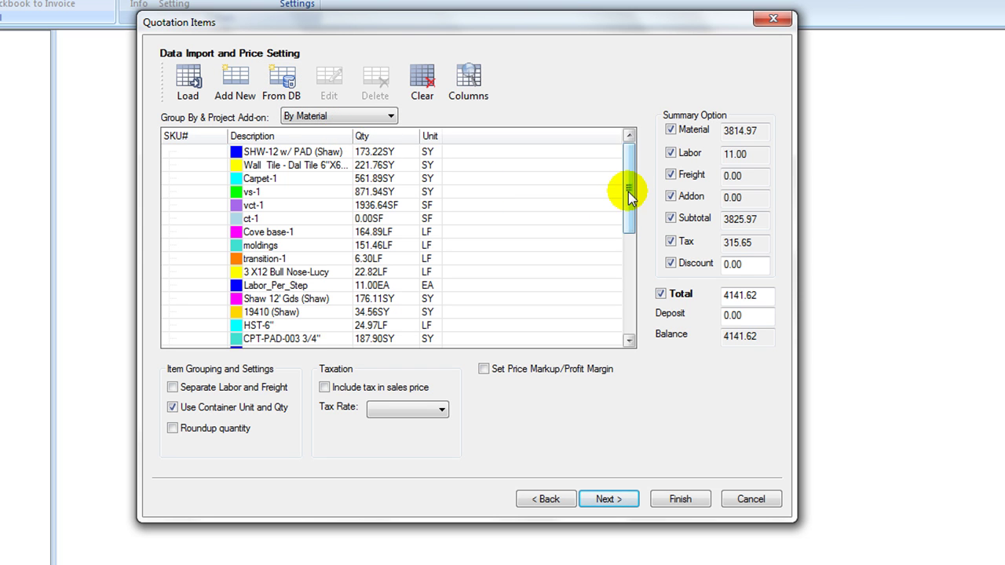
Edit the "VCT A -2 BOXES EXTRA" item to a cost price of 2.50 and a box cost price of 1.90
{"action": "left_click_drag", "start_coordinate": [626, 191], "coordinate": [632, 270]}
{"action": "left_click", "coordinate": [296, 245]}
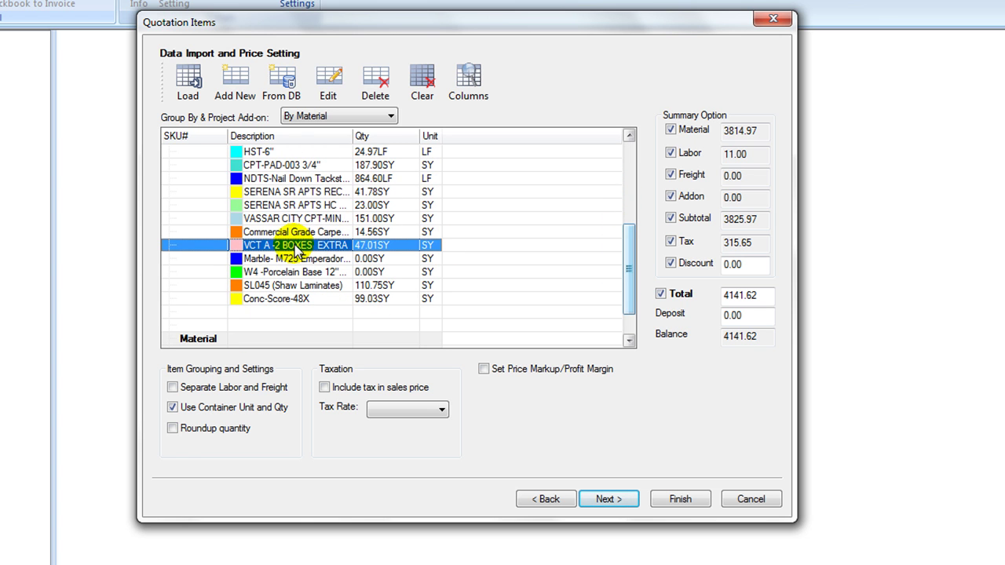
{"action": "left_click", "coordinate": [332, 88]}
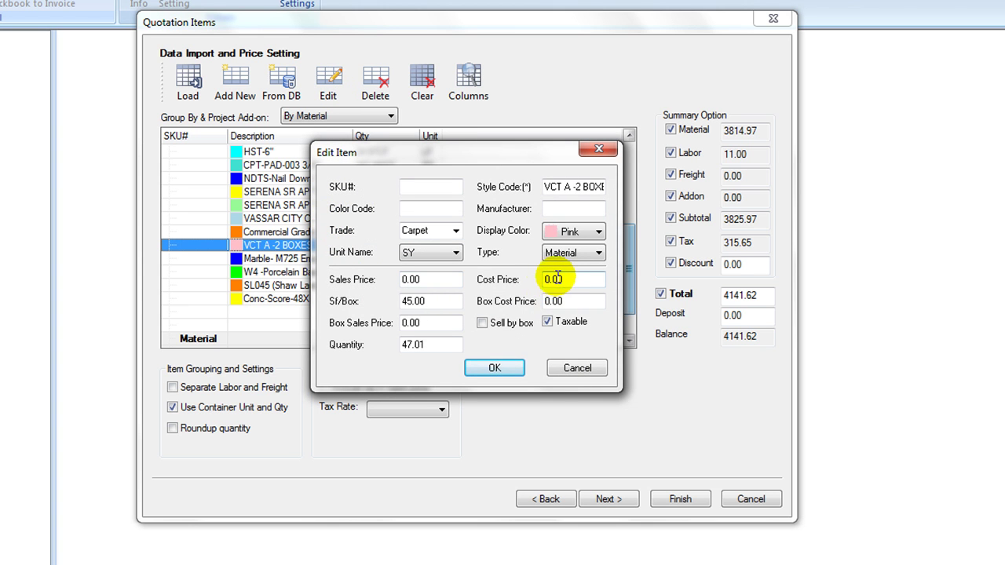
{"action": "left_click_drag", "start_coordinate": [550, 279], "coordinate": [544, 279]}
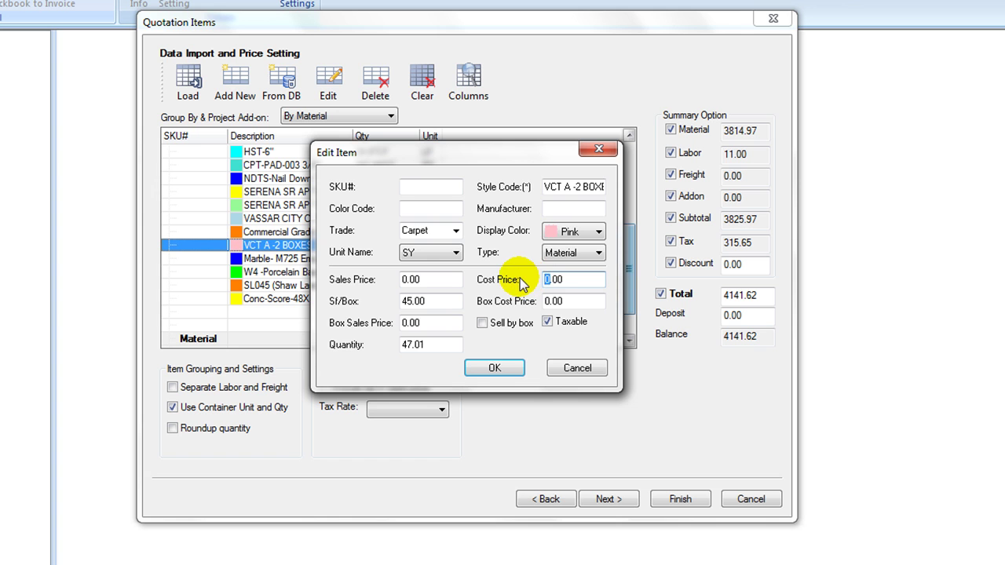
{"action": "type", "text": "2"}
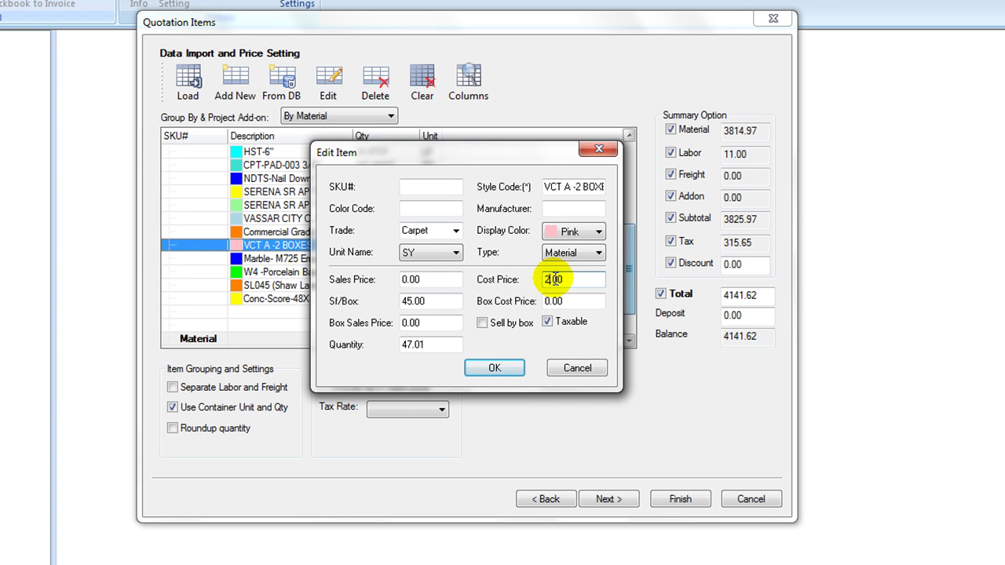
{"action": "left_click_drag", "start_coordinate": [553, 278], "coordinate": [547, 300]}
{"action": "type", "text": "51.90"}
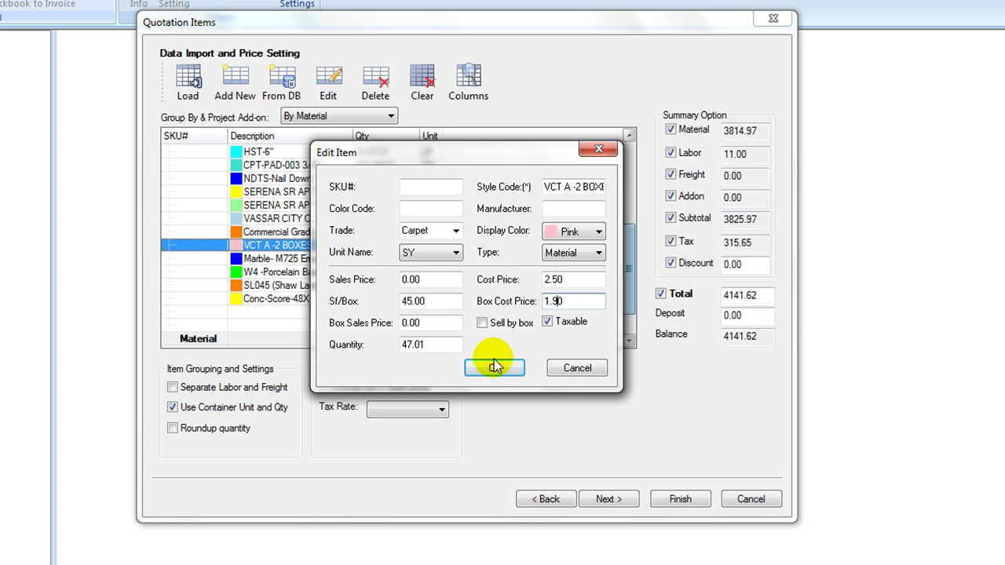
{"action": "left_click", "coordinate": [494, 368]}
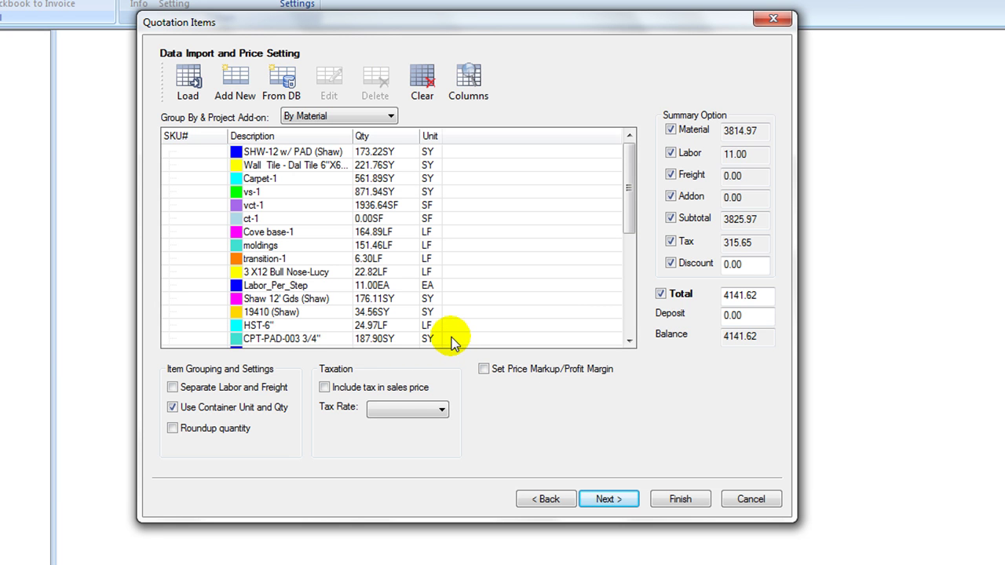
Add the SalesPrice, TaxAmt, SalesAmt and SalesAmt + Tax columns to the quotation items table
{"action": "left_click", "coordinate": [465, 81]}
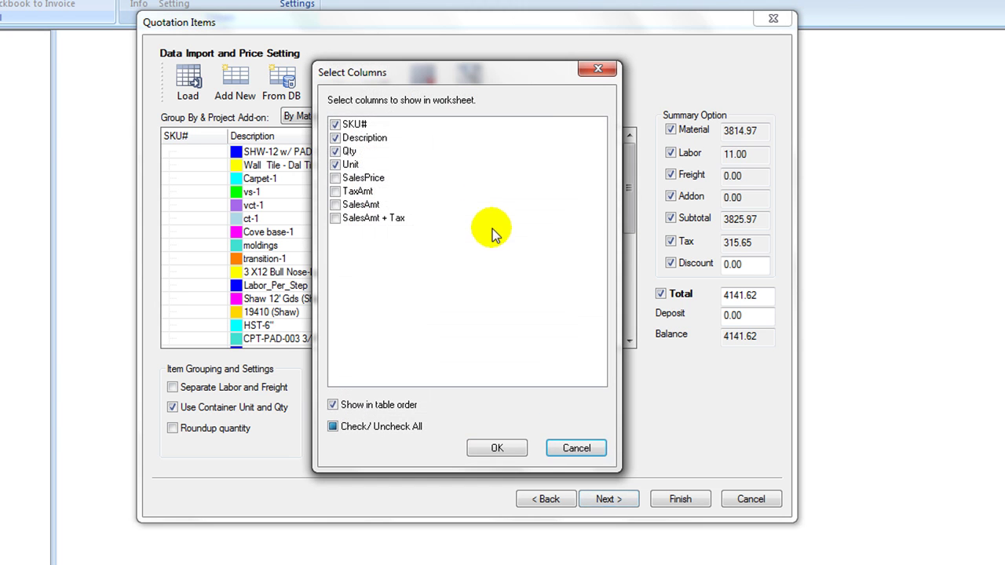
{"action": "left_click", "coordinate": [335, 178]}
{"action": "left_click", "coordinate": [336, 193]}
{"action": "left_click", "coordinate": [336, 206]}
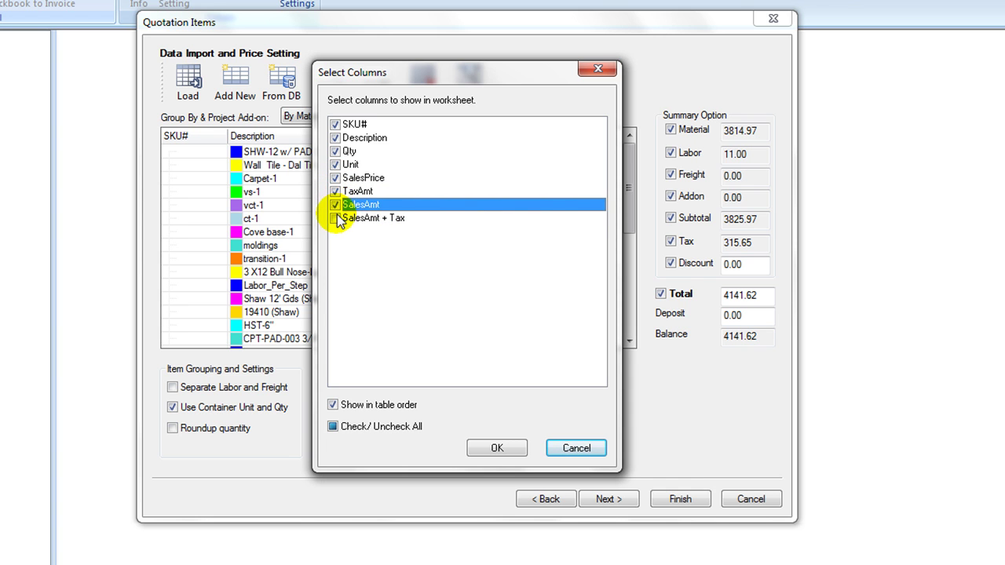
{"action": "left_click", "coordinate": [336, 218]}
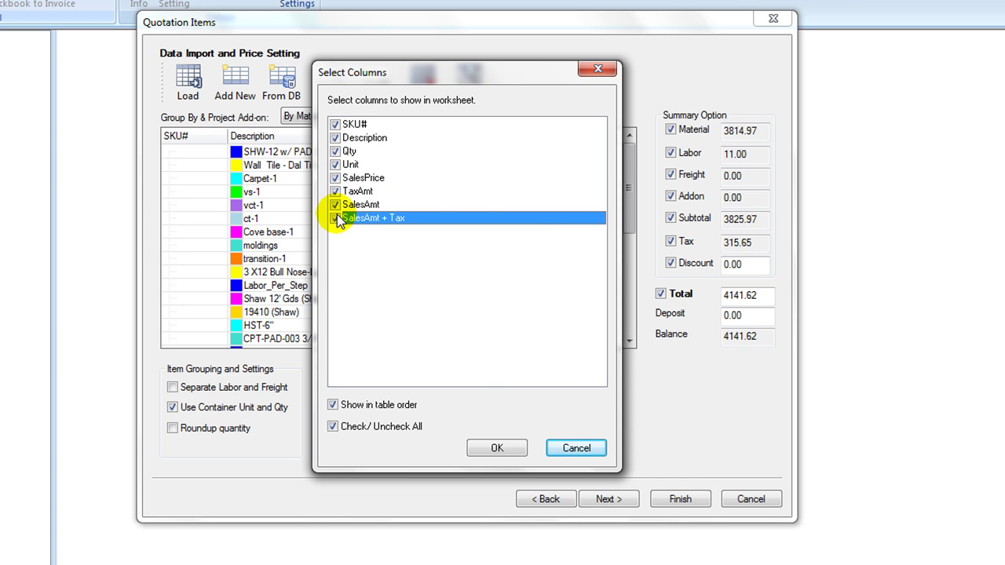
{"action": "left_click", "coordinate": [490, 450]}
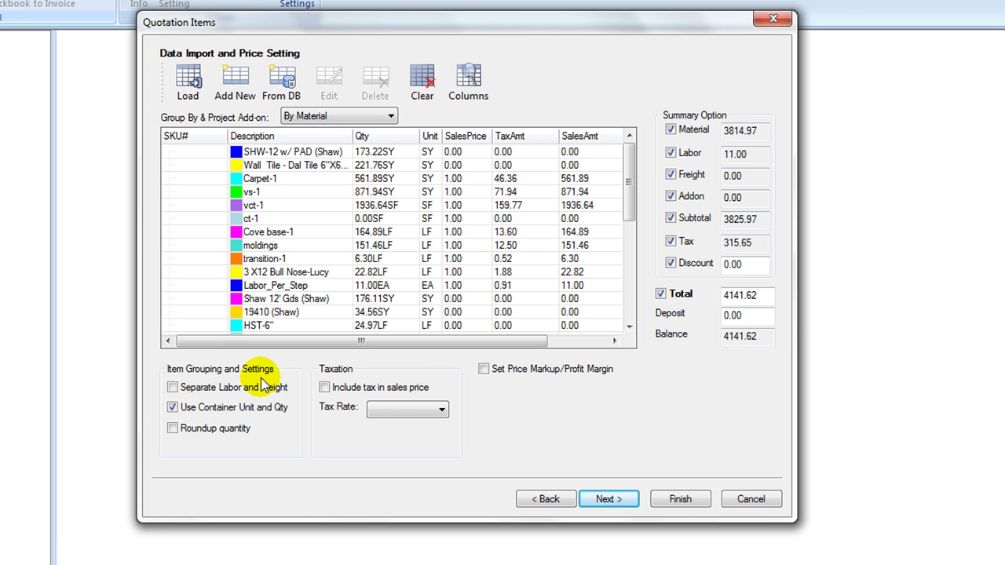
Round up the item quantities and include tax in the sales price at the 8.25% default rate
{"action": "left_click", "coordinate": [173, 430]}
{"action": "left_click", "coordinate": [324, 386]}
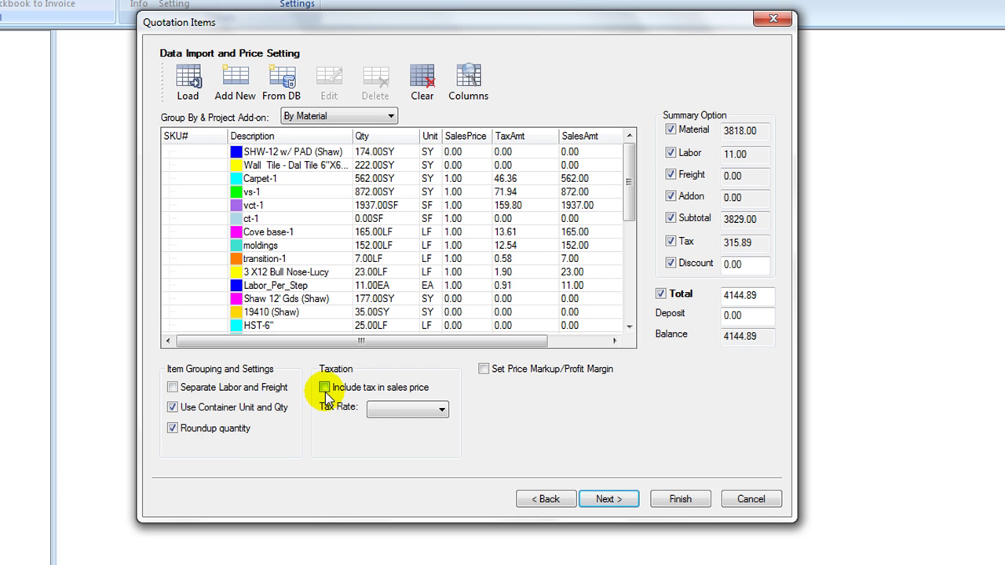
{"action": "left_click", "coordinate": [421, 416]}
{"action": "left_click", "coordinate": [416, 426]}
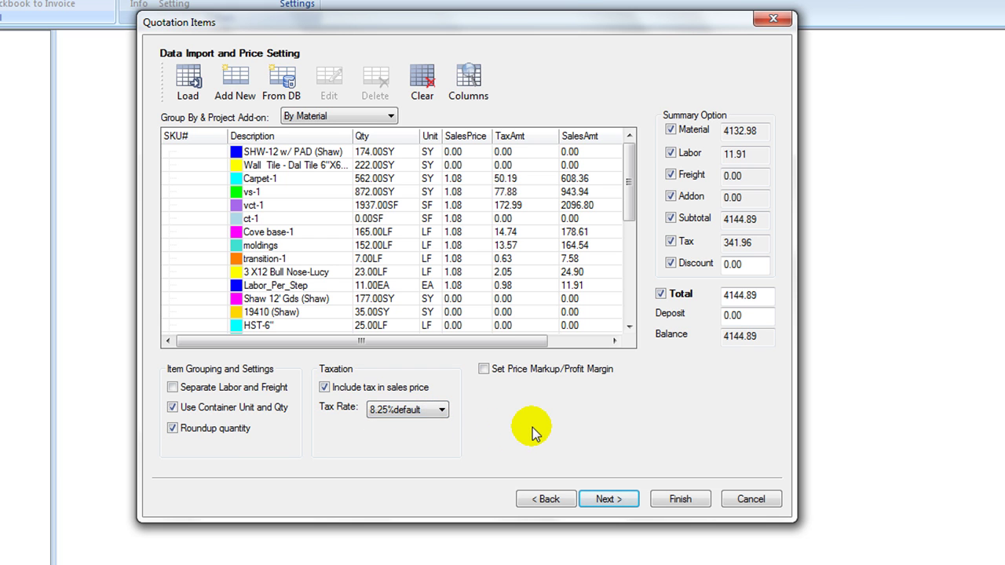
Enable price markup/profit margin, choose a 10% markup, and set the profit margin to 9.21%
{"action": "left_click", "coordinate": [483, 371]}
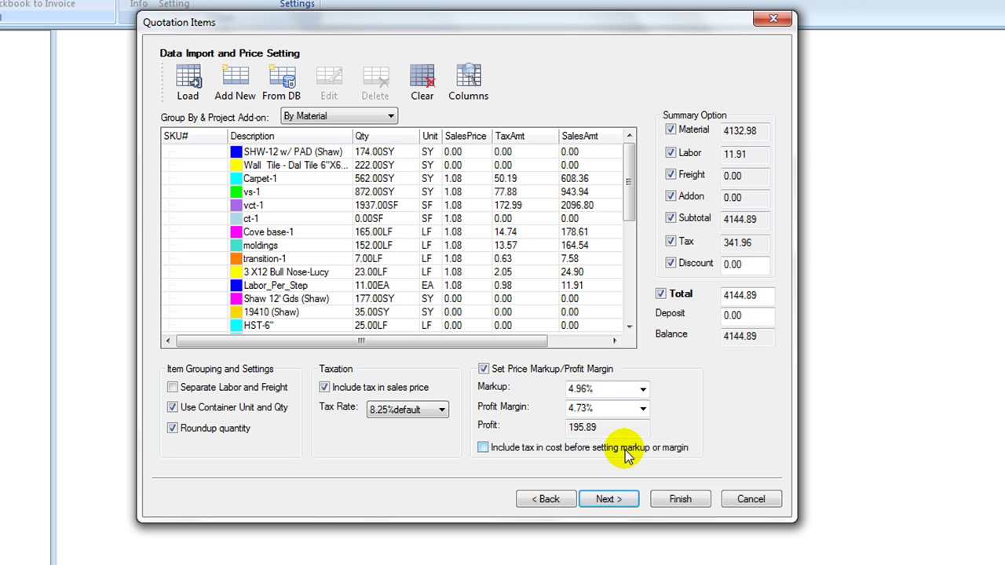
{"action": "left_click", "coordinate": [643, 390]}
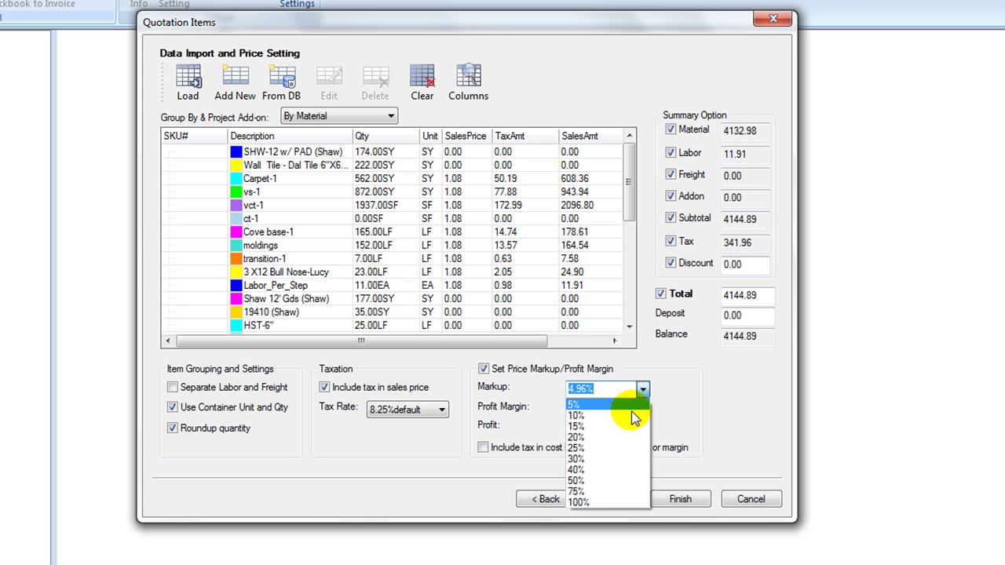
{"action": "left_click", "coordinate": [631, 416]}
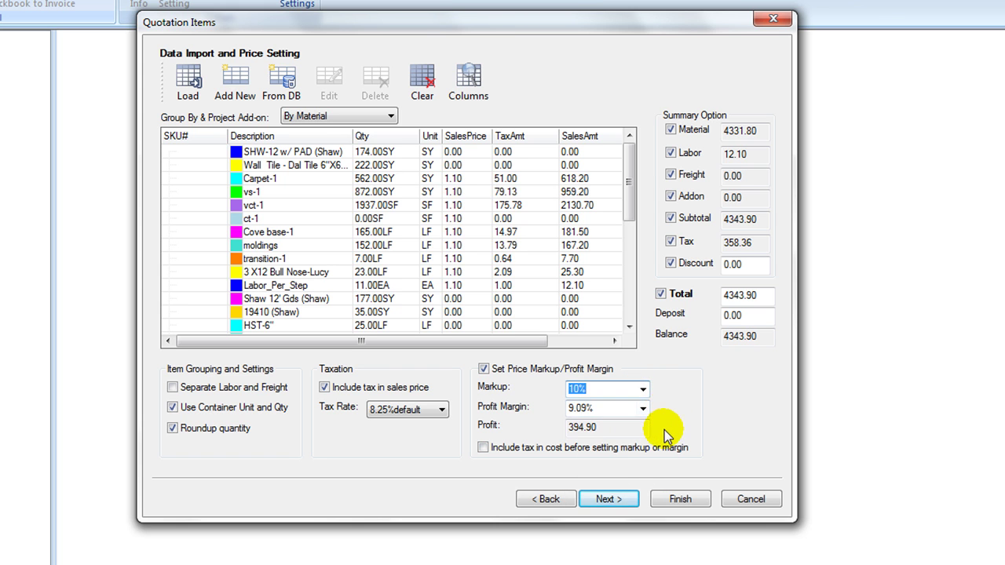
{"action": "left_click", "coordinate": [577, 408]}
{"action": "type", "text": "9.21"}
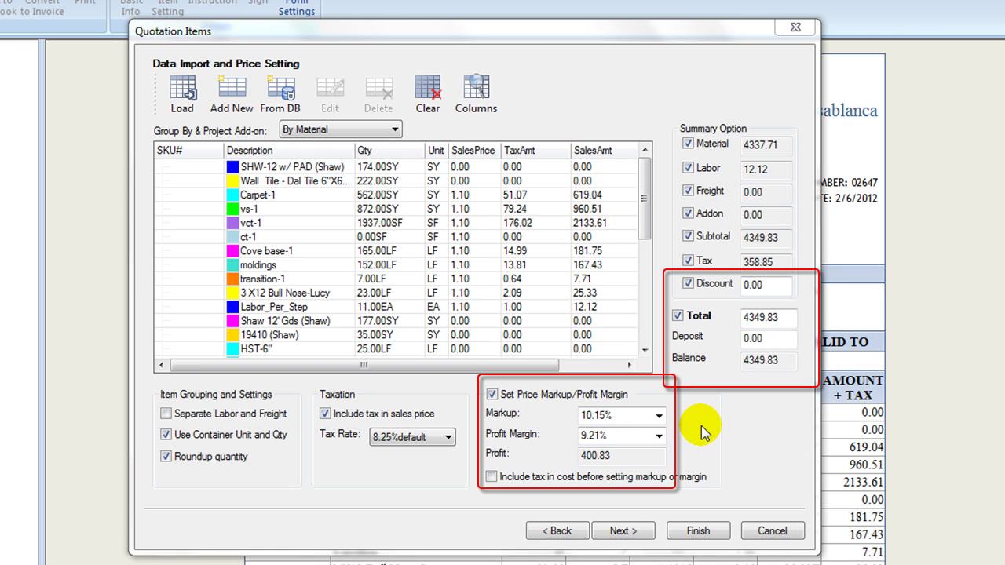
Exclude Freight and Addon from the quotation's summary options
{"action": "left_click", "coordinate": [688, 191]}
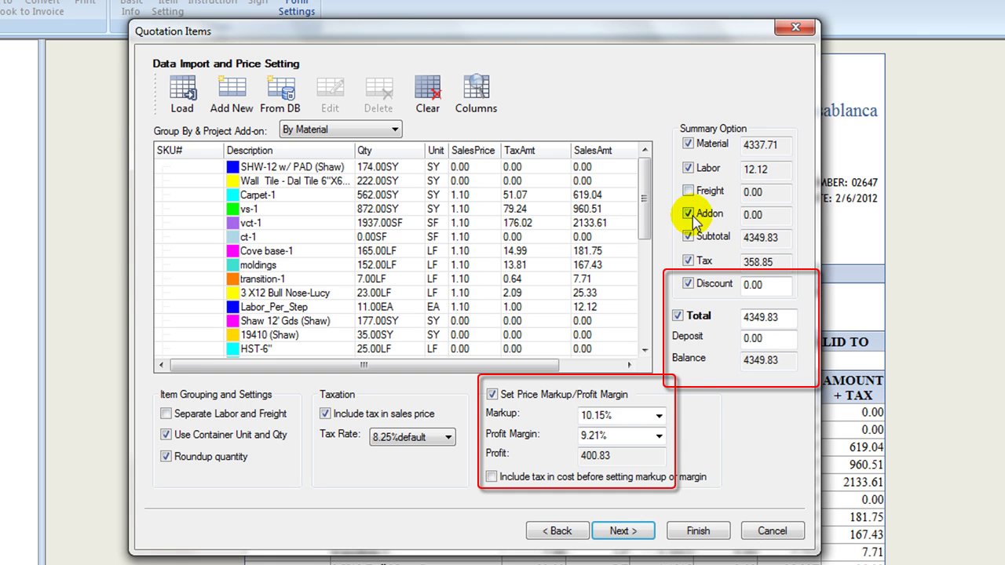
{"action": "left_click", "coordinate": [690, 214]}
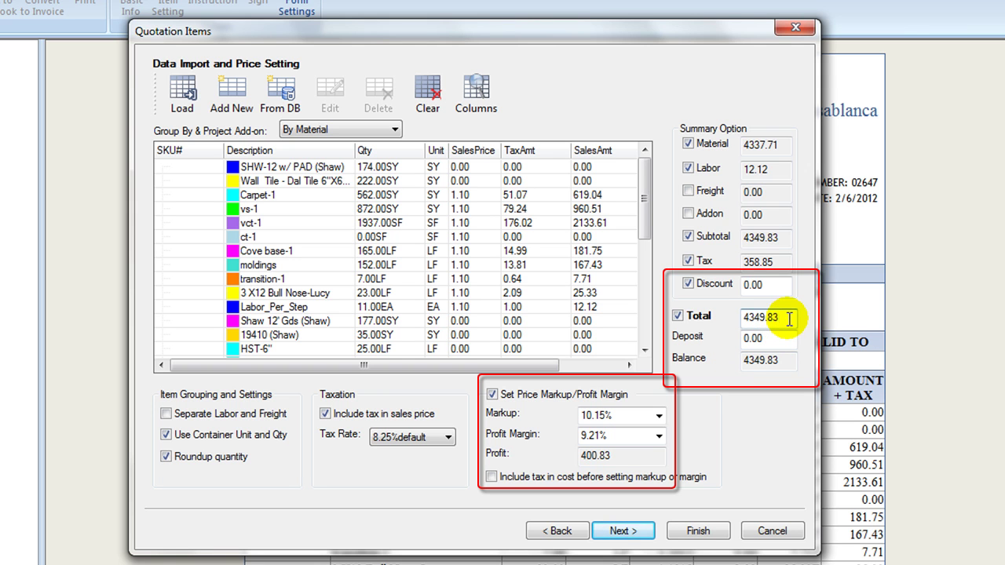
Set the quotation total to 4350.00
{"action": "left_click_drag", "start_coordinate": [788, 318], "coordinate": [711, 318]}
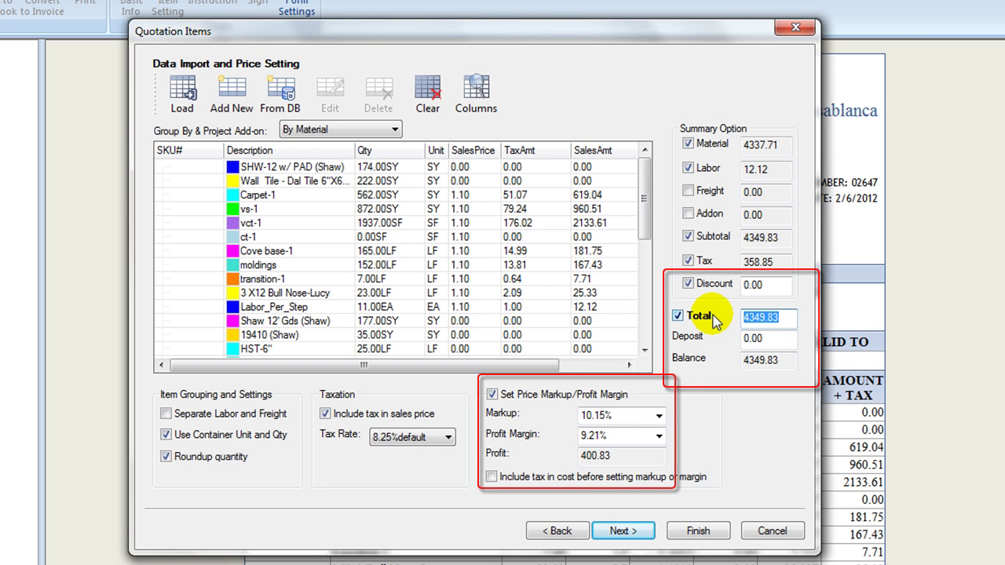
{"action": "type", "text": "4350"}
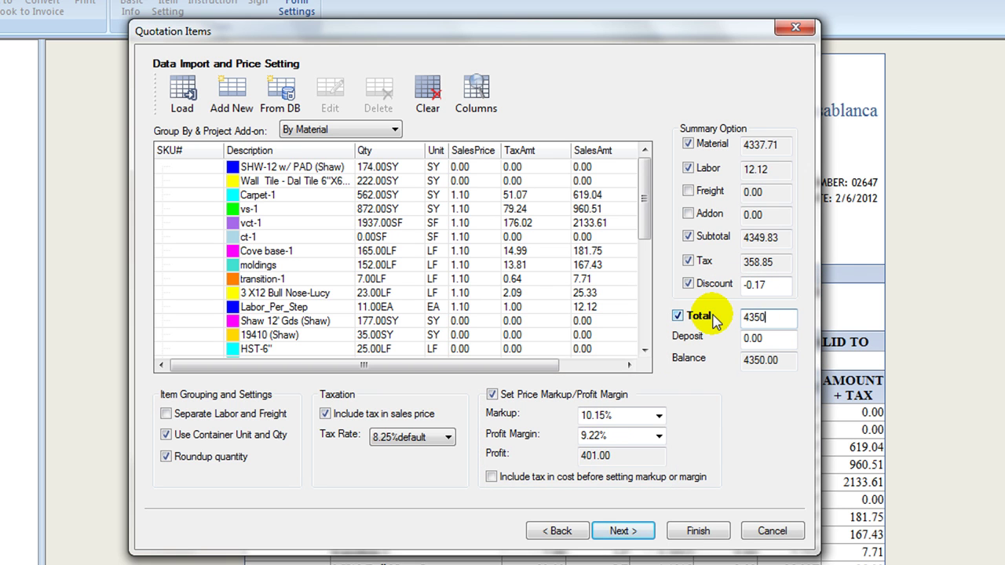
{"action": "type", "text": ".00"}
Give the quotation a discount of 200 and a deposit of 500
{"action": "left_click_drag", "start_coordinate": [777, 285], "coordinate": [739, 287]}
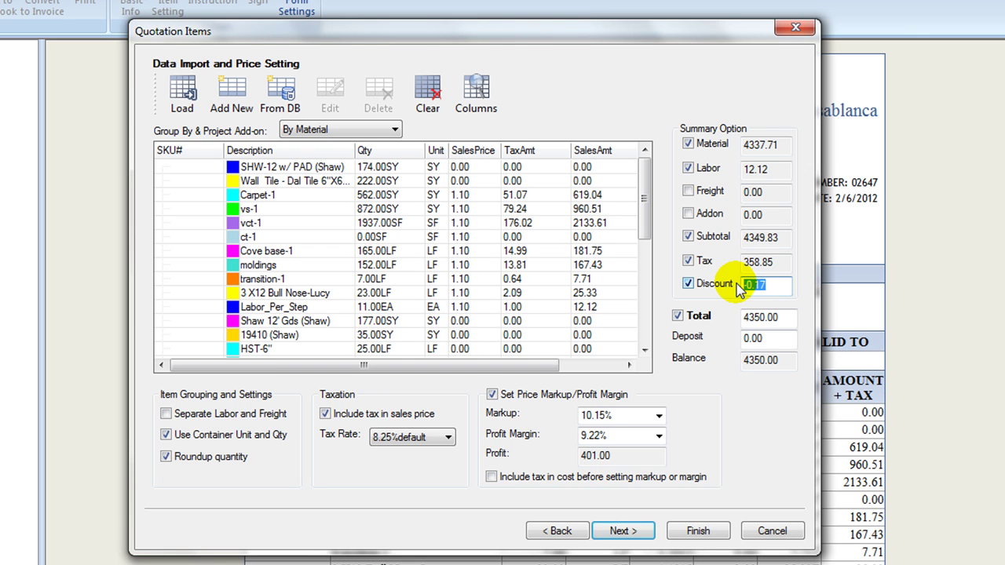
{"action": "type", "text": "200"}
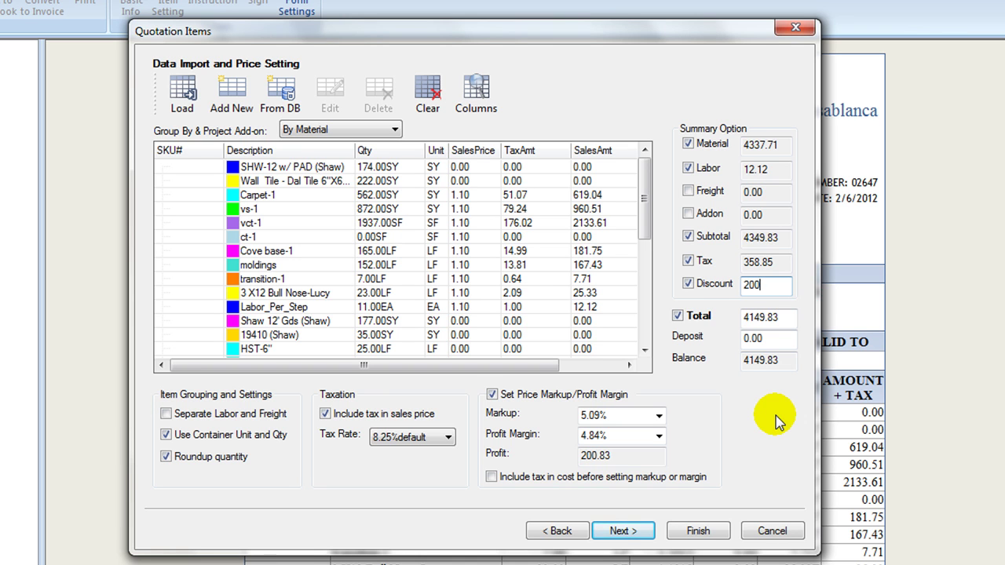
{"action": "left_click", "coordinate": [754, 338]}
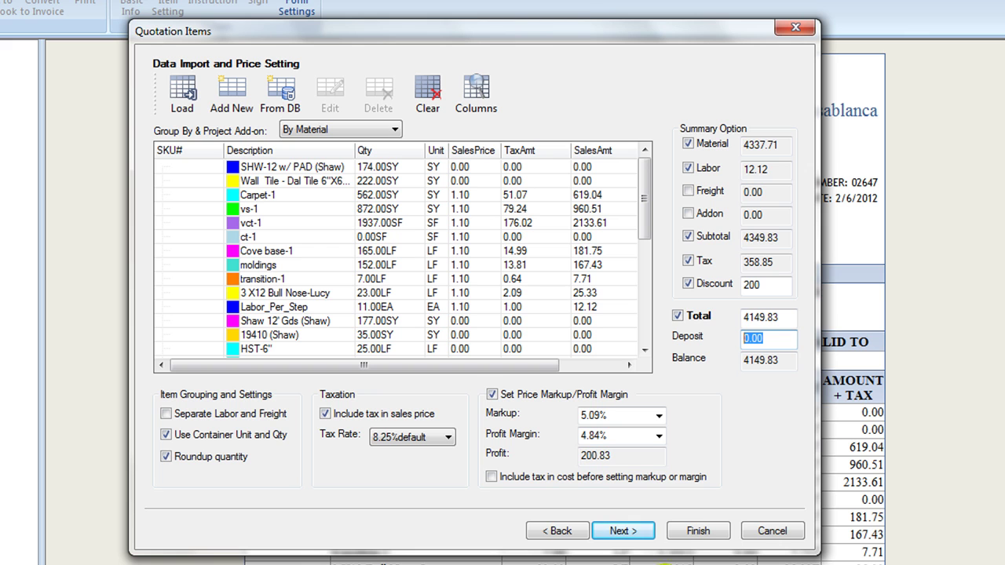
{"action": "type", "text": "500"}
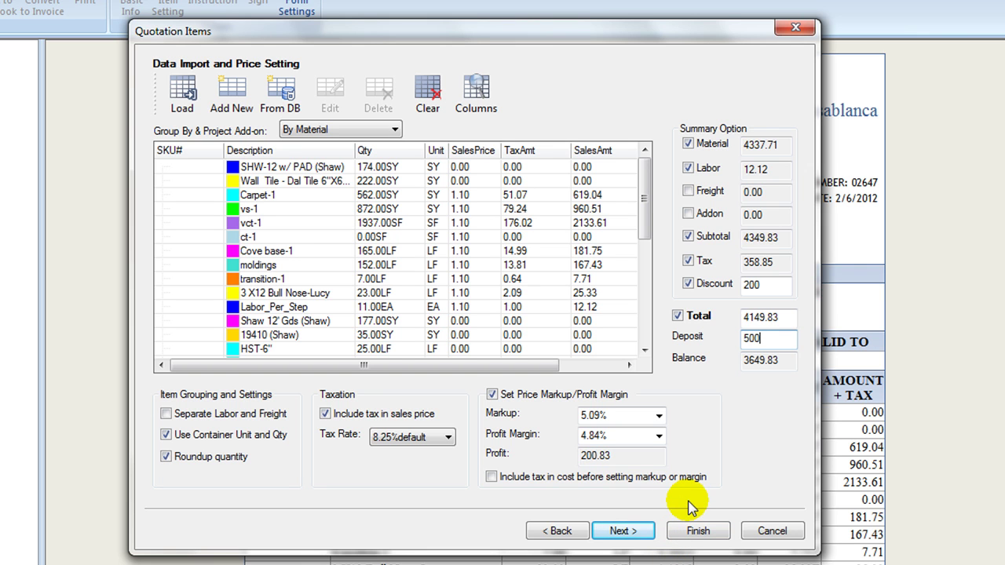
Fill the quotation's instruction with the saved comment "Please attach photo to room No.25"
{"action": "left_click", "coordinate": [625, 532]}
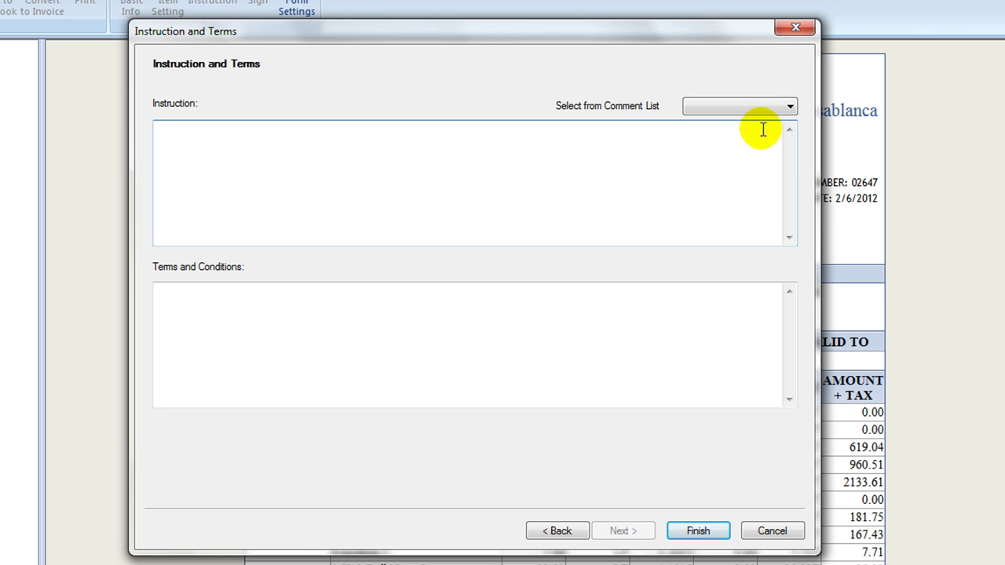
{"action": "left_click", "coordinate": [781, 113]}
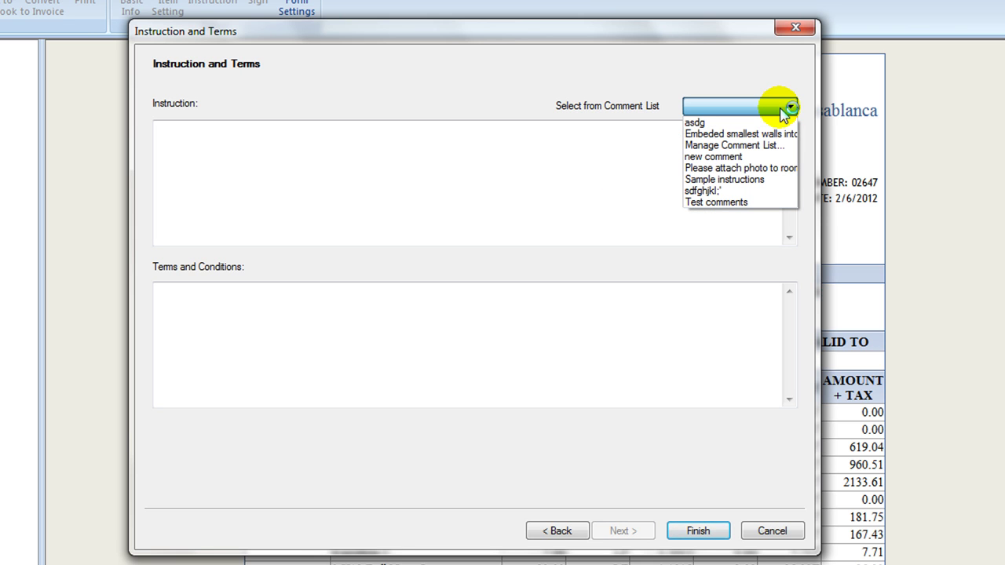
{"action": "left_click", "coordinate": [773, 168]}
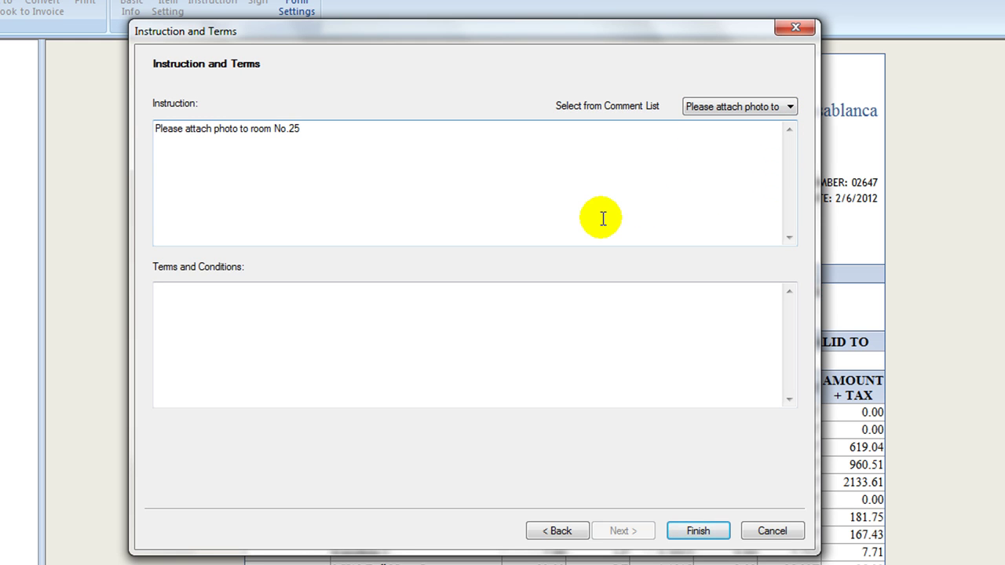
Enter "Test Terms" as the quotation's terms and conditions and finish the form
{"action": "left_click", "coordinate": [497, 317]}
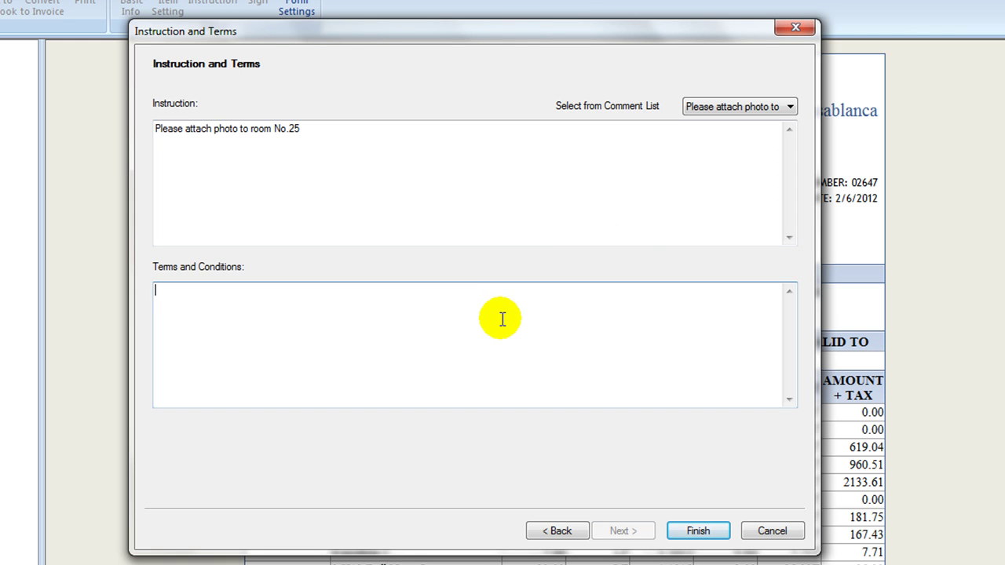
{"action": "type", "text": "Test Terms"}
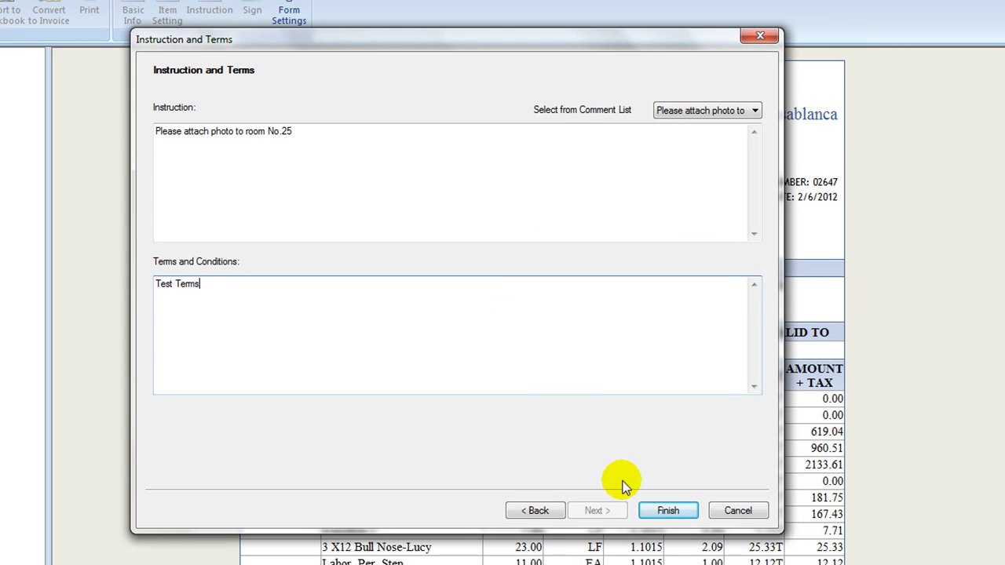
{"action": "left_click", "coordinate": [653, 512]}
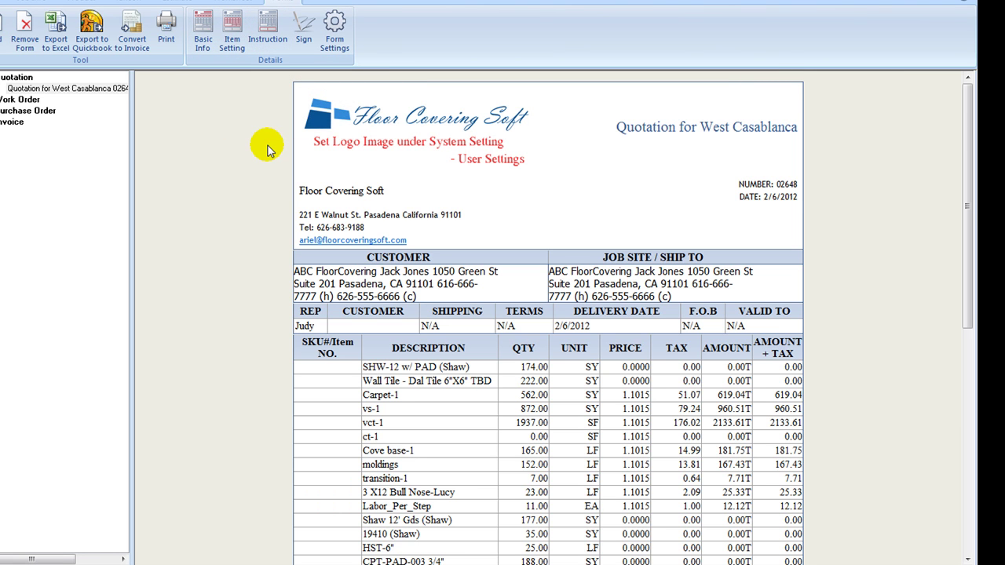
Review the order form settings for quotation, work order, purchase order and invoice, and close them
{"action": "left_click", "coordinate": [335, 55]}
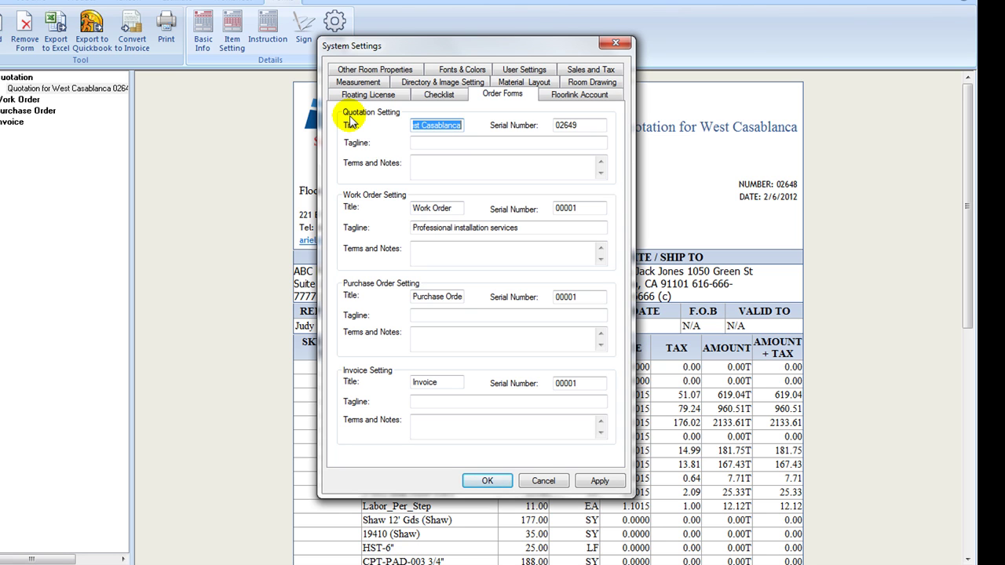
{"action": "left_click", "coordinate": [486, 480]}
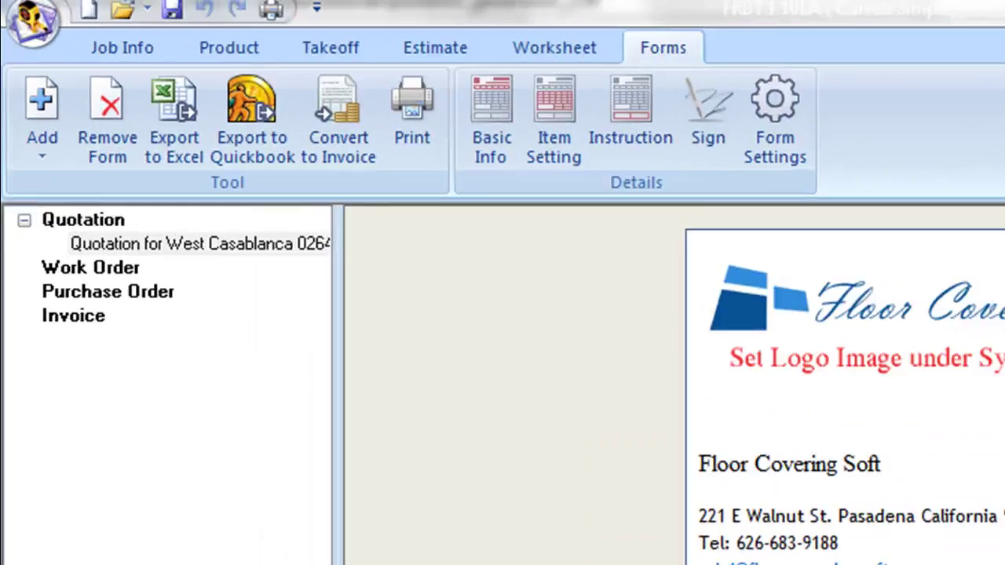